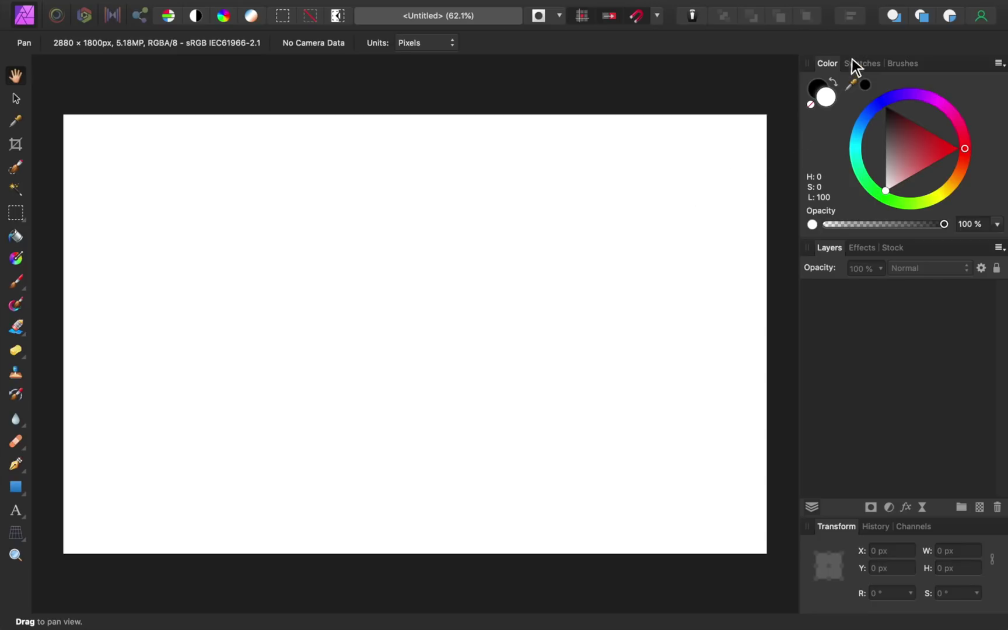
Undock and close the Swatches, Brushes, Effects and Stock panels.
drag(855, 60, 638, 147)
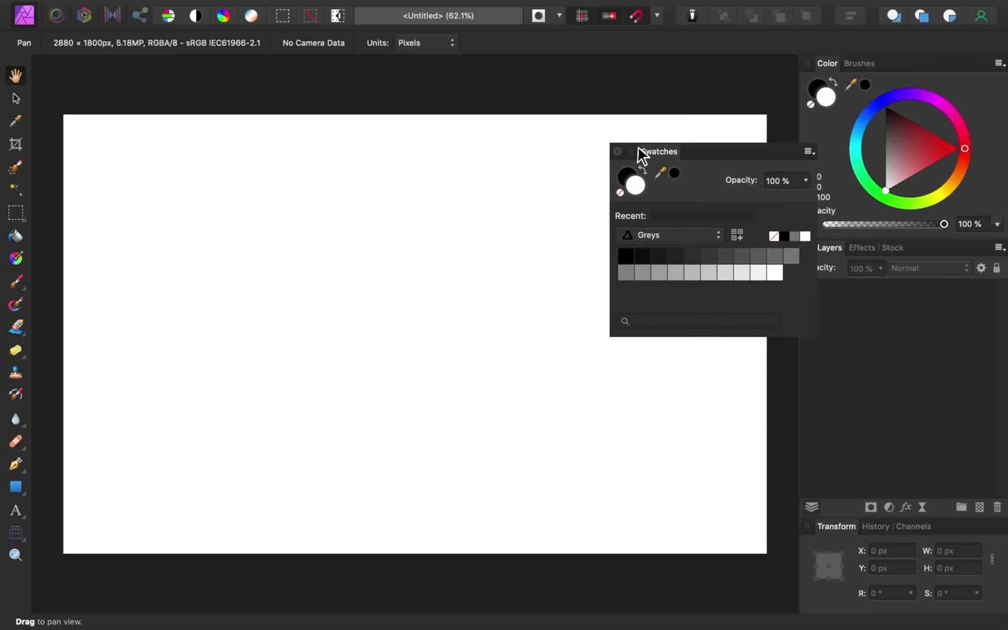
click(618, 151)
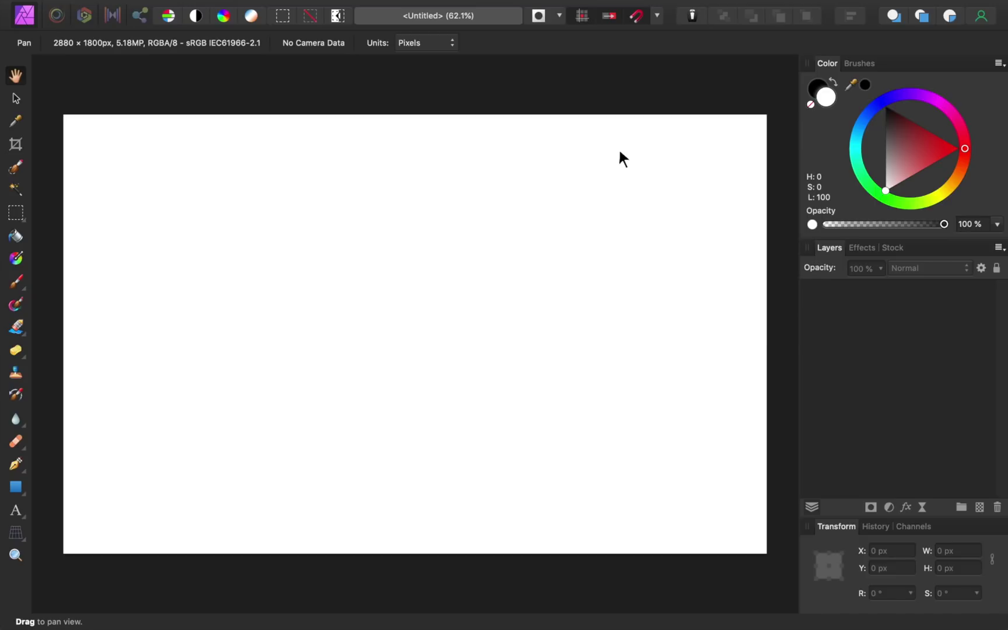
drag(855, 64, 633, 144)
click(623, 142)
drag(861, 247, 698, 206)
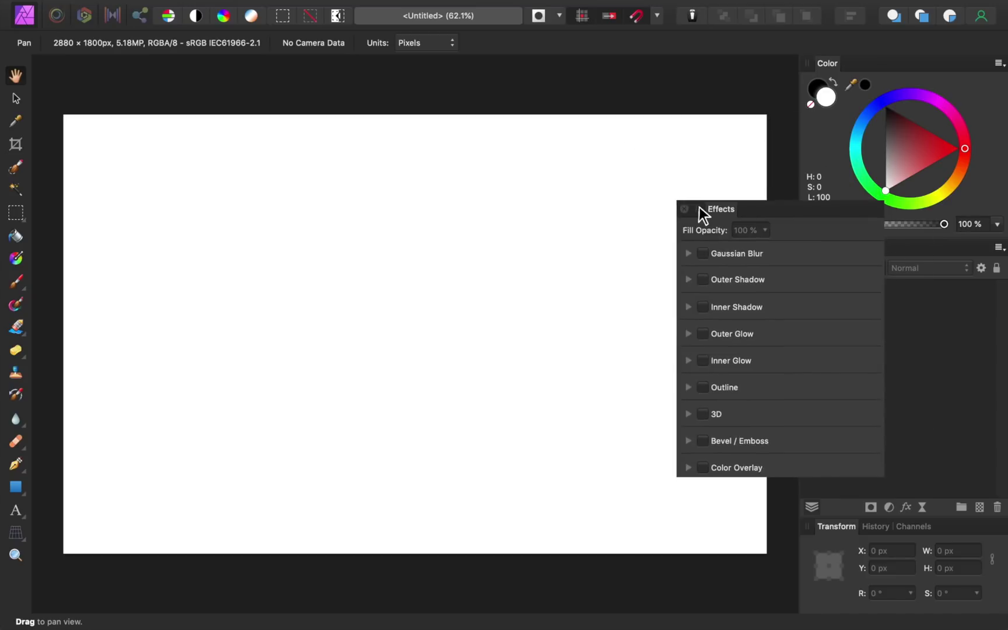
click(693, 208)
drag(856, 248, 647, 211)
click(644, 211)
Undock and close the Transform, Channels and History panels, leaving only Color and Layers.
drag(836, 526, 693, 477)
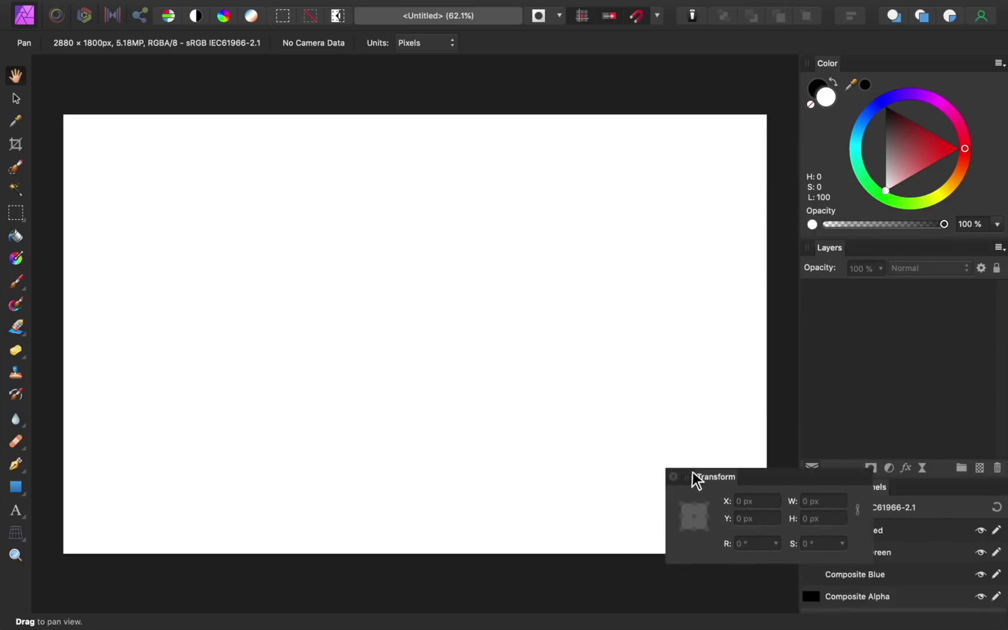
click(677, 477)
drag(864, 490, 677, 429)
click(666, 427)
drag(830, 486, 686, 433)
click(678, 433)
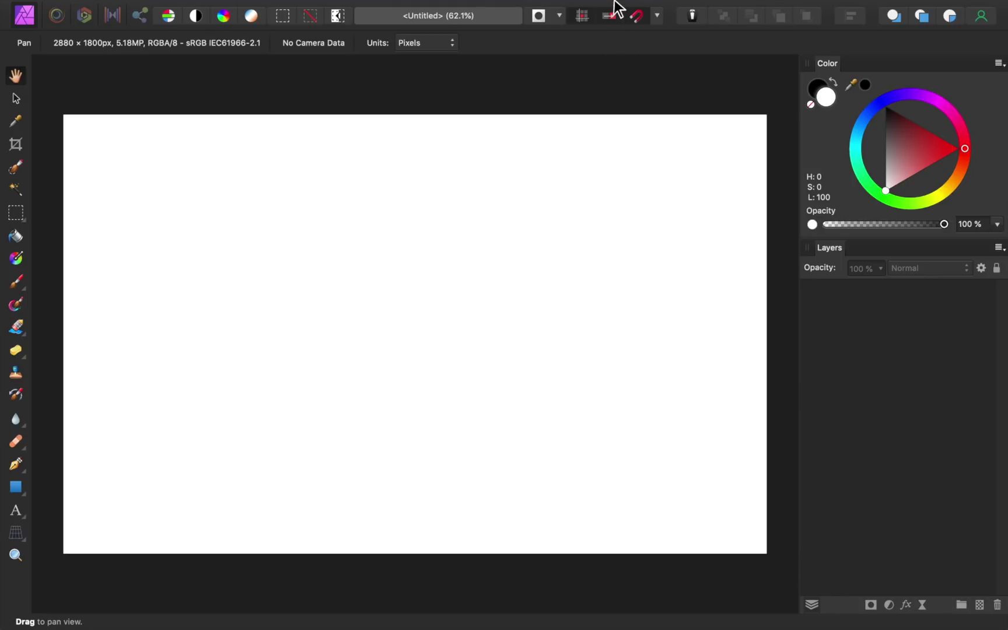
Add a studio preset named 'Simple Workspace' for the Color and Layers layout.
mouse_move(612, 4)
click(504, 8)
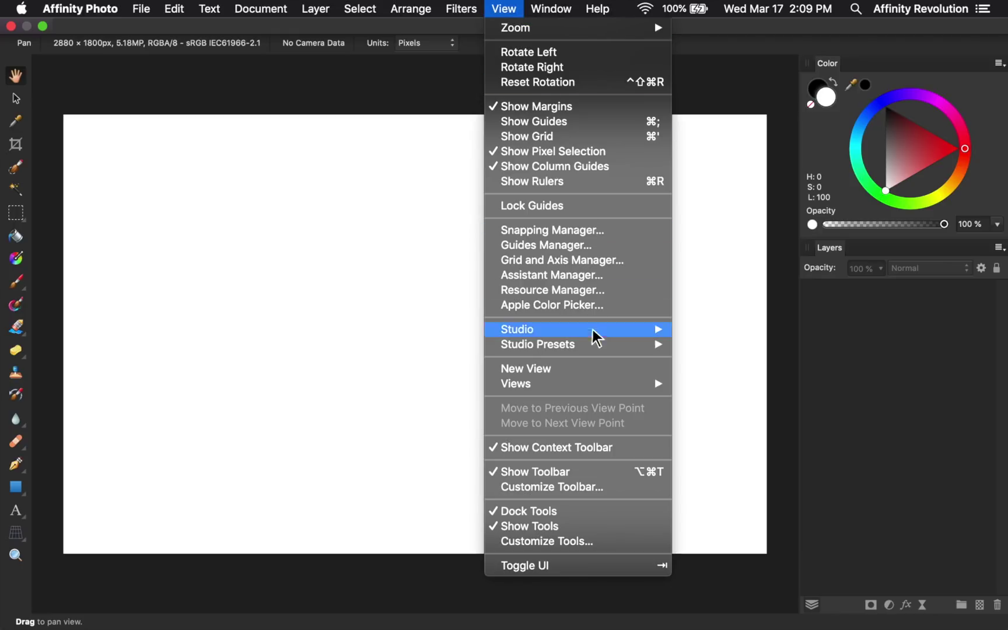
mouse_move(595, 346)
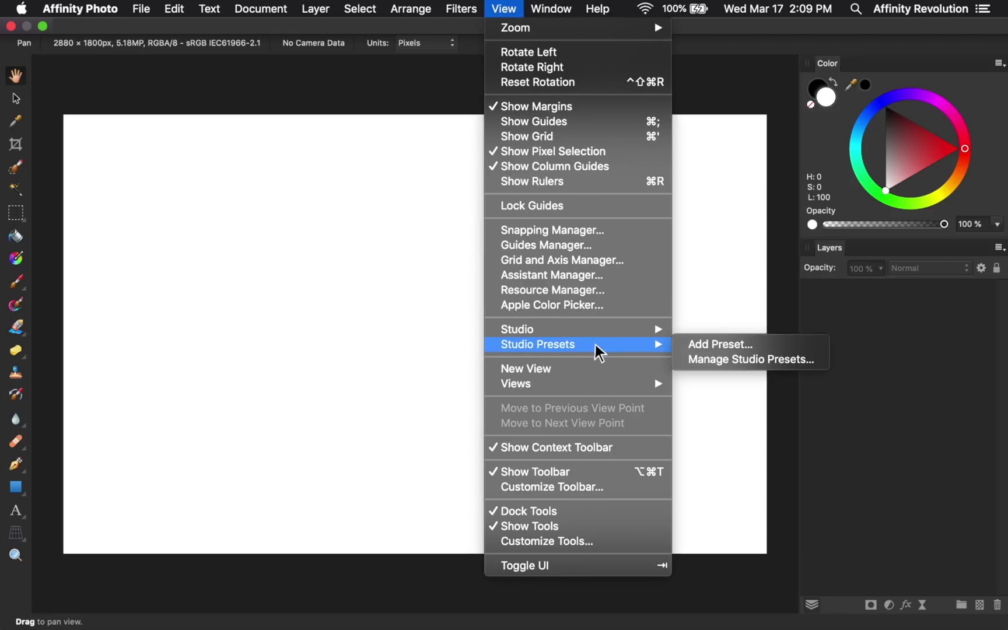
click(676, 345)
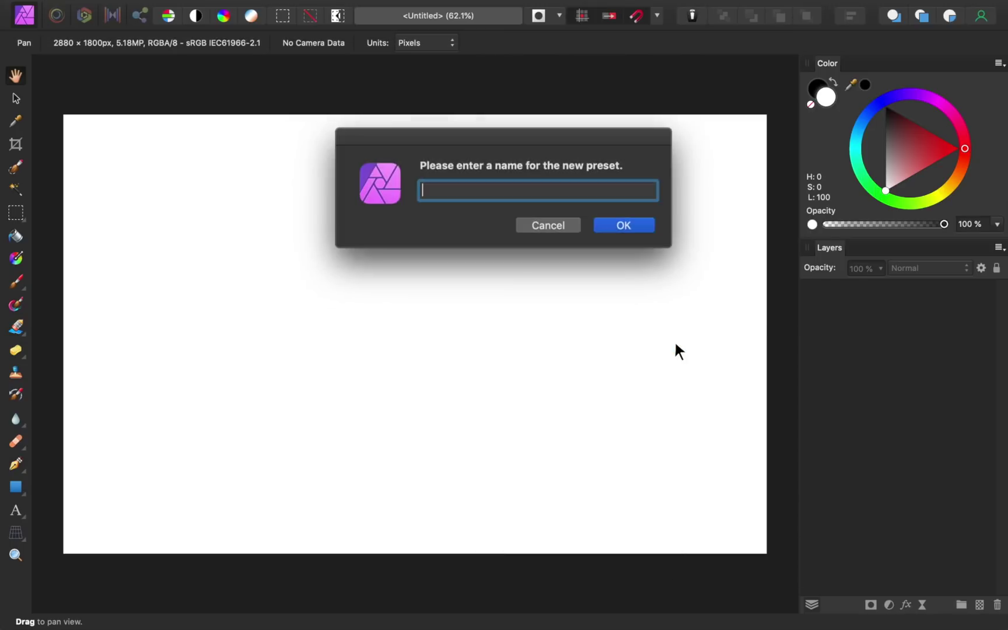
text(S)
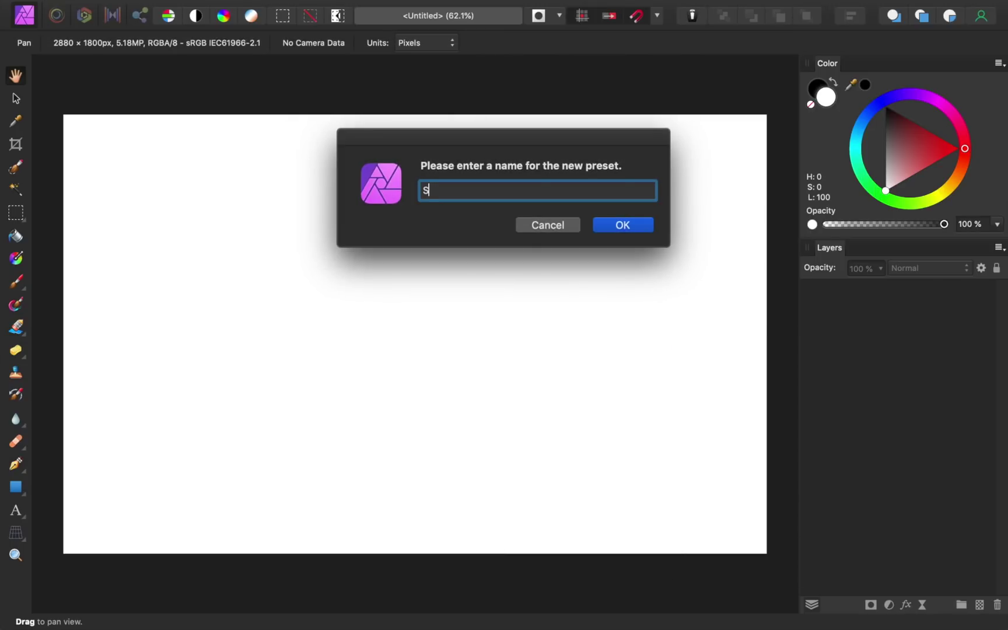
text(imple Workspace)
click(640, 225)
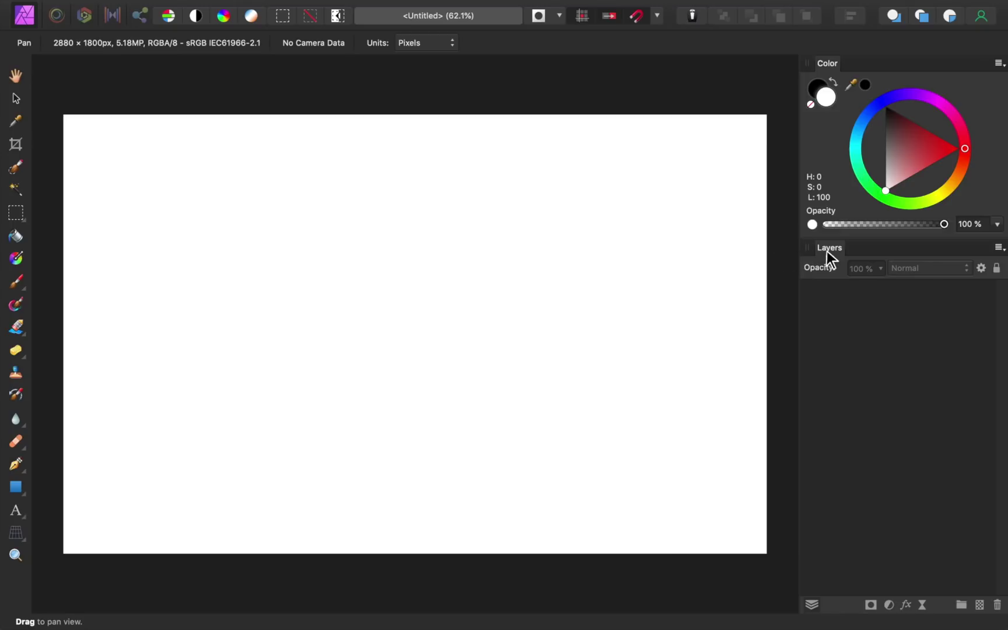
drag(827, 252, 528, 166)
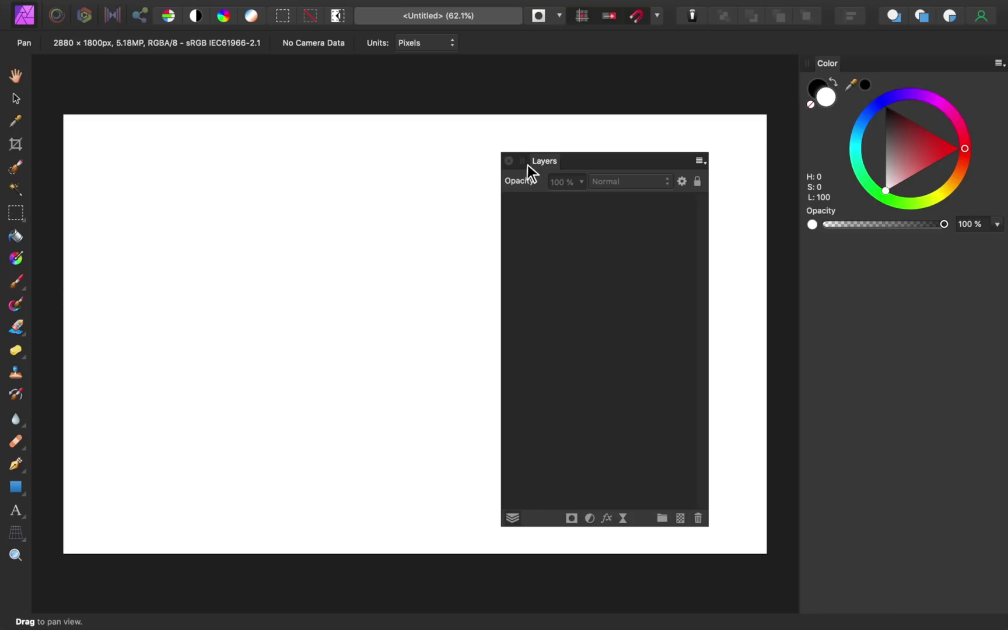
mouse_move(592, 7)
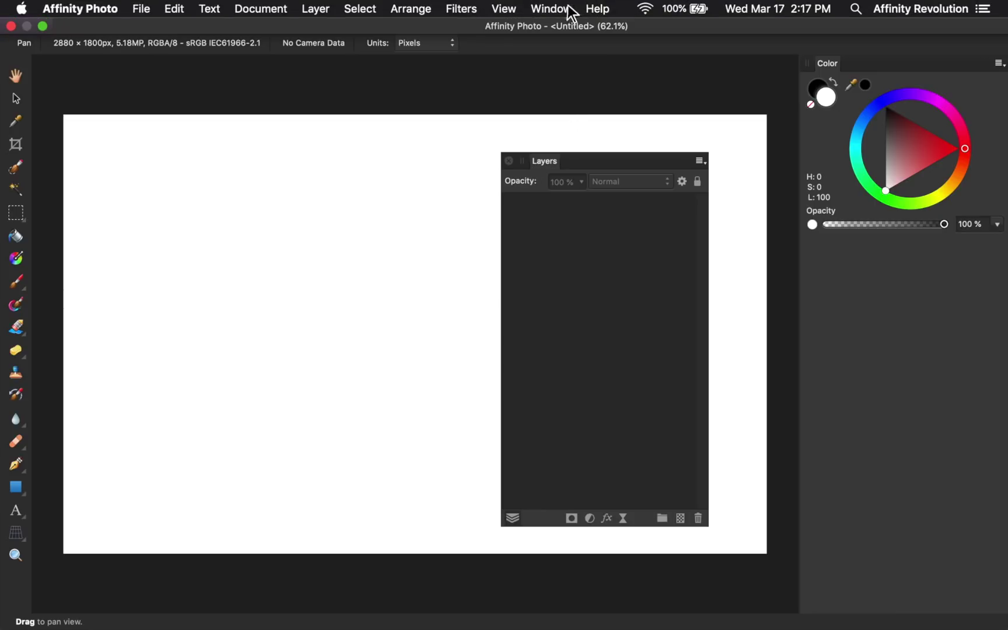
click(518, 11)
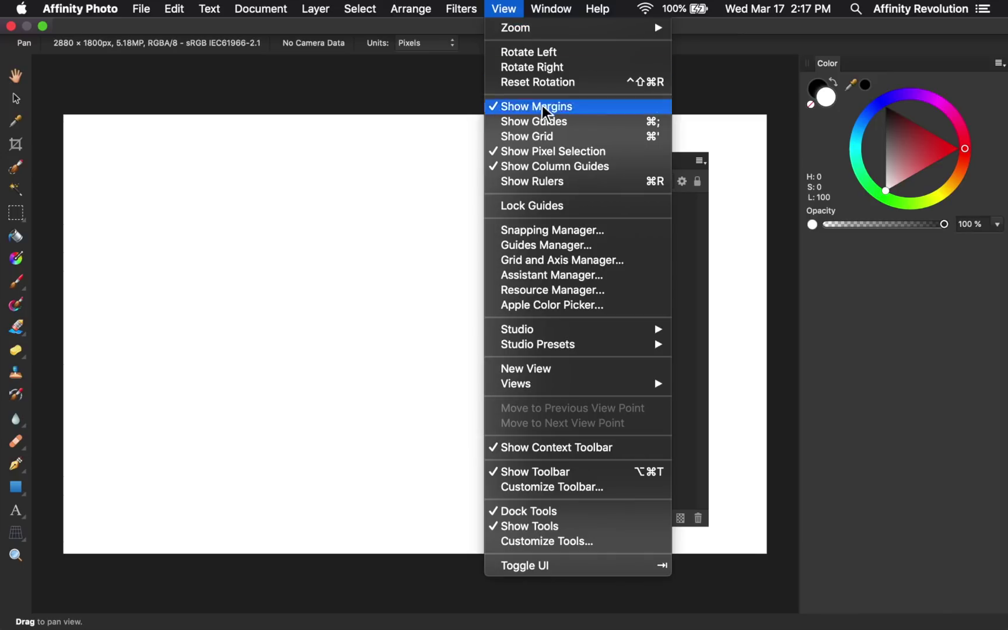
mouse_move(583, 346)
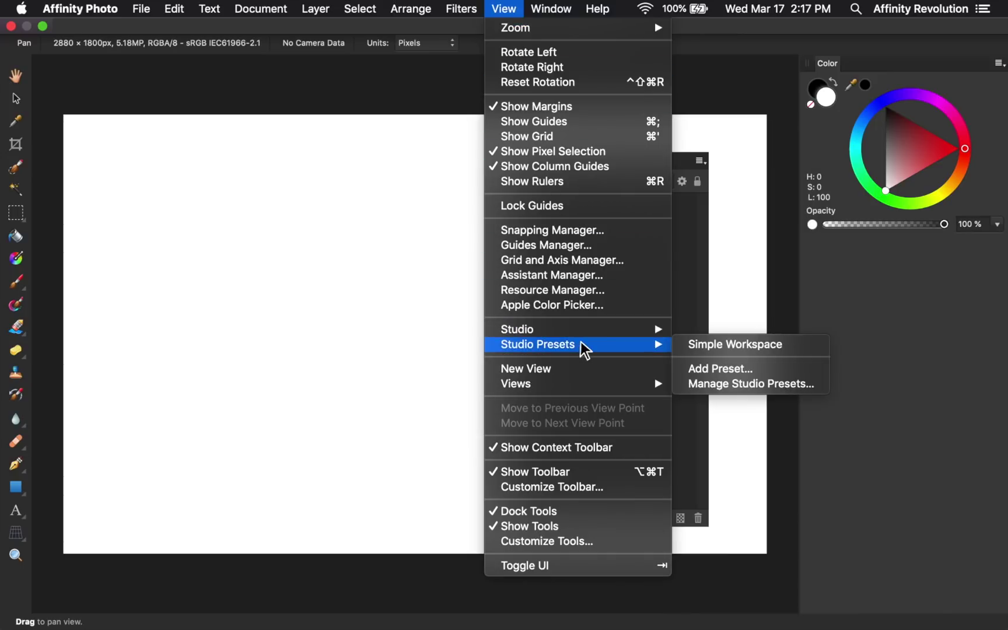
click(677, 345)
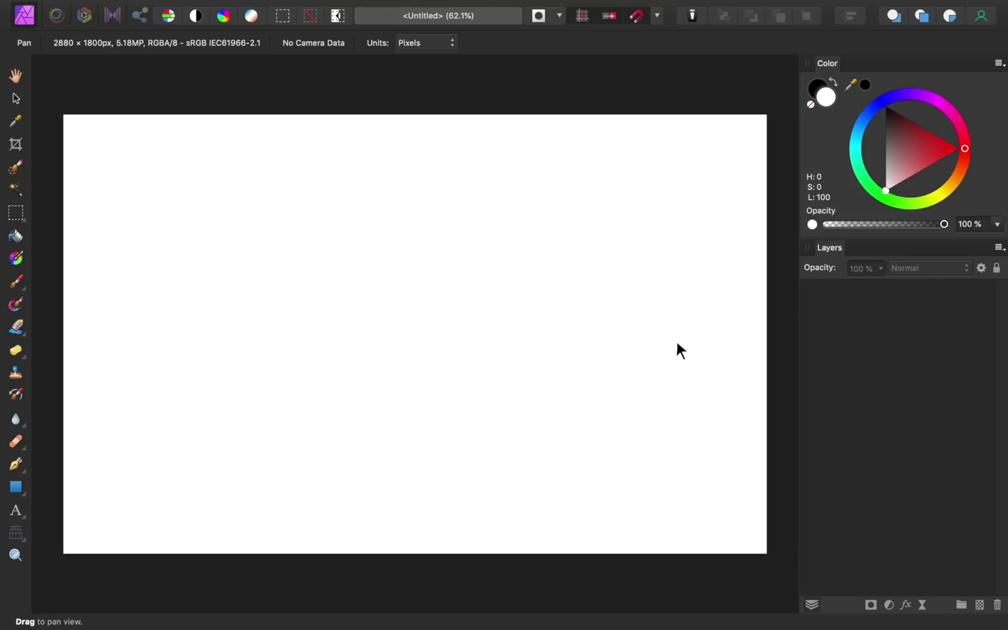
Show the Macro panel, then the Library panel, from View > Studio.
mouse_move(625, 2)
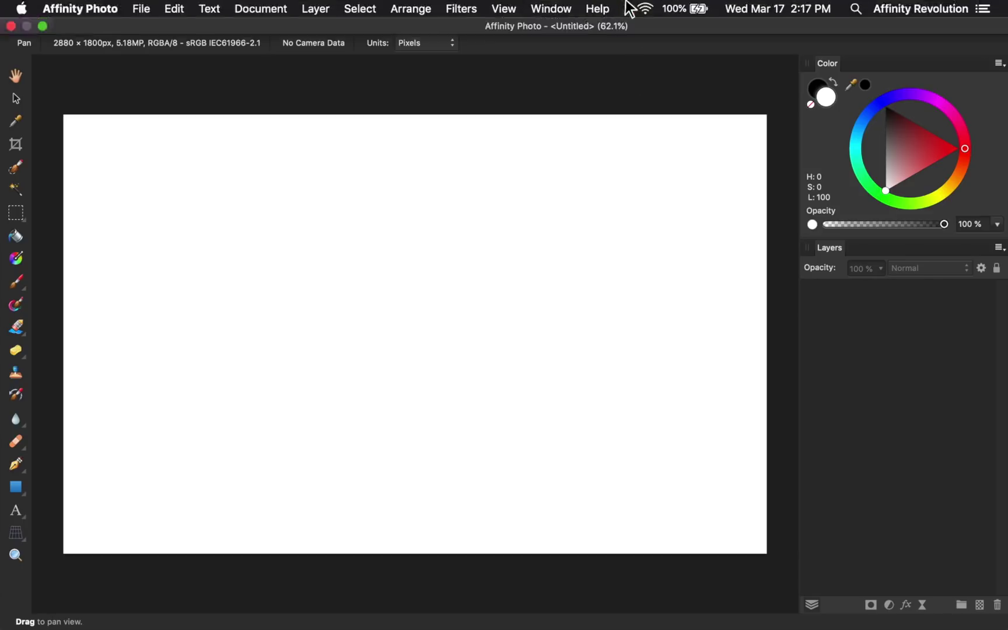
click(521, 10)
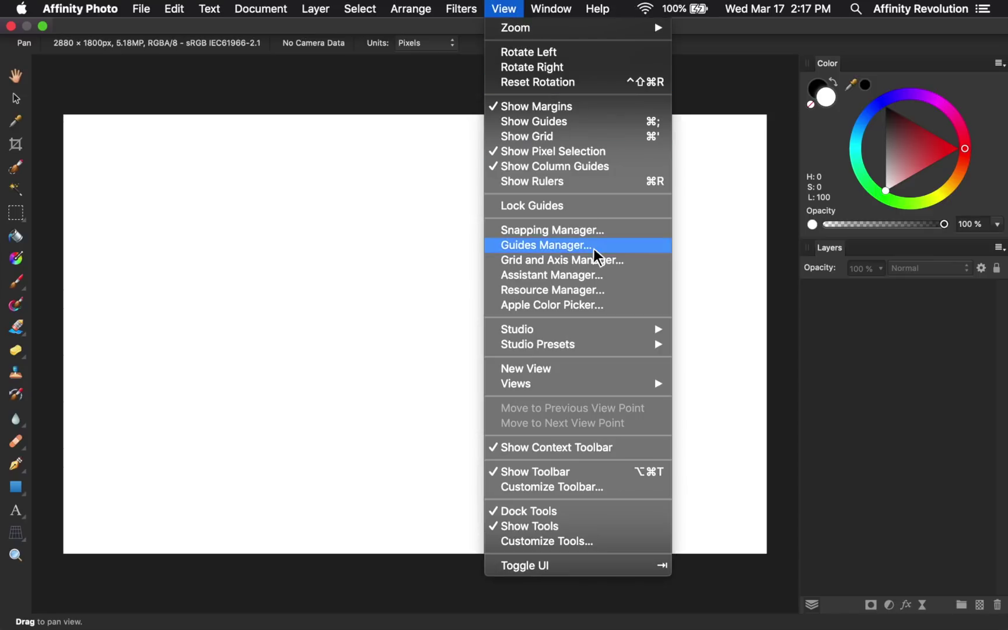
mouse_move(611, 335)
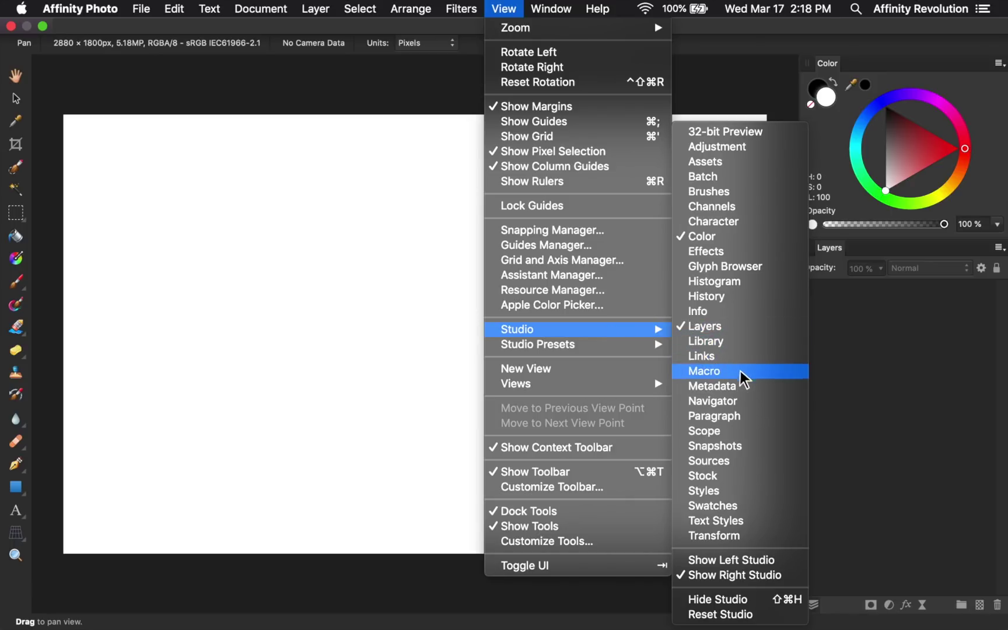
click(704, 372)
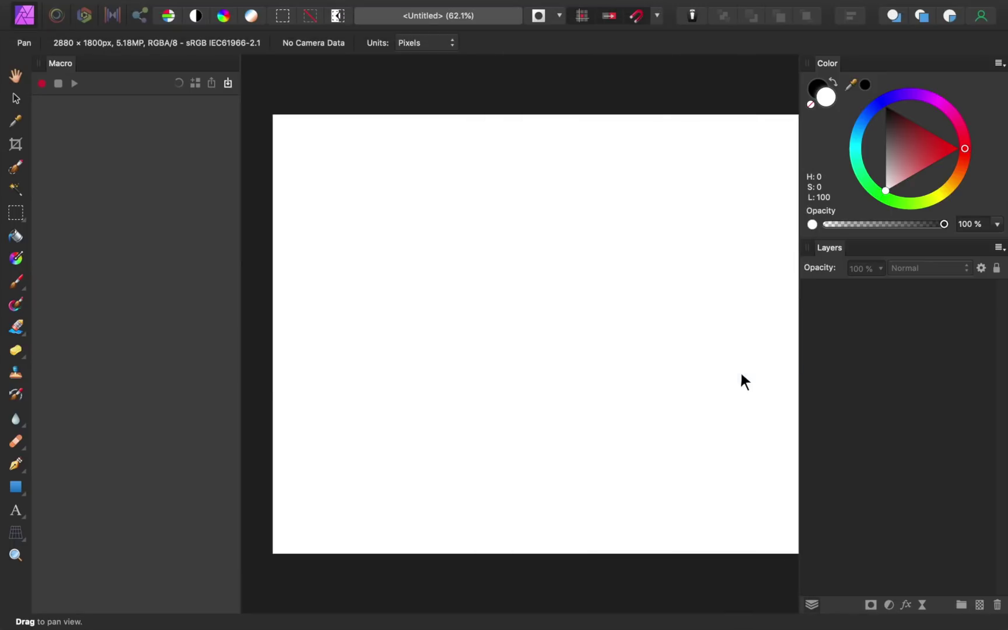
mouse_move(609, 6)
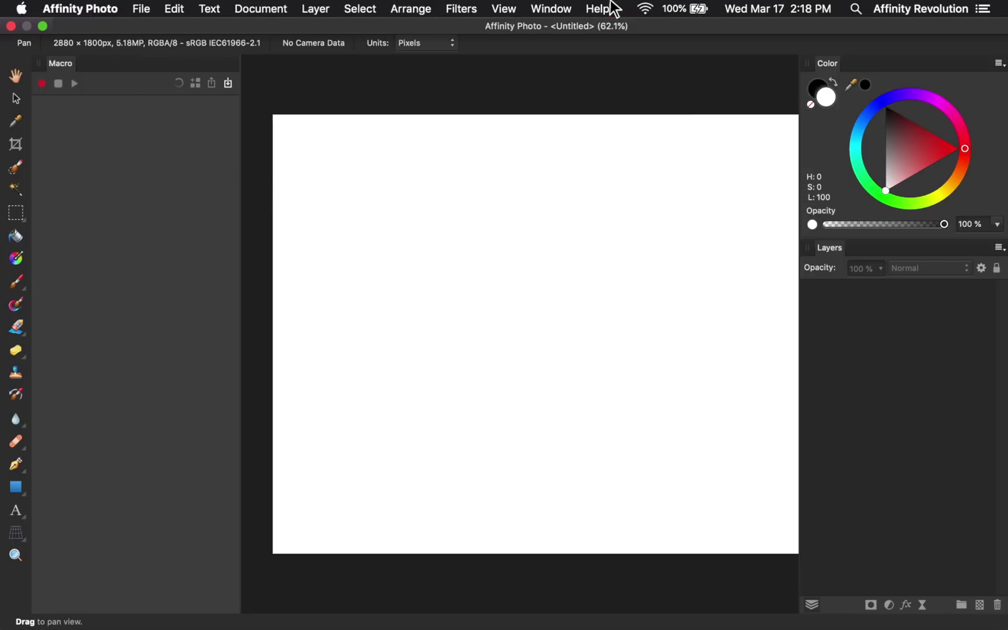
click(514, 8)
mouse_move(606, 334)
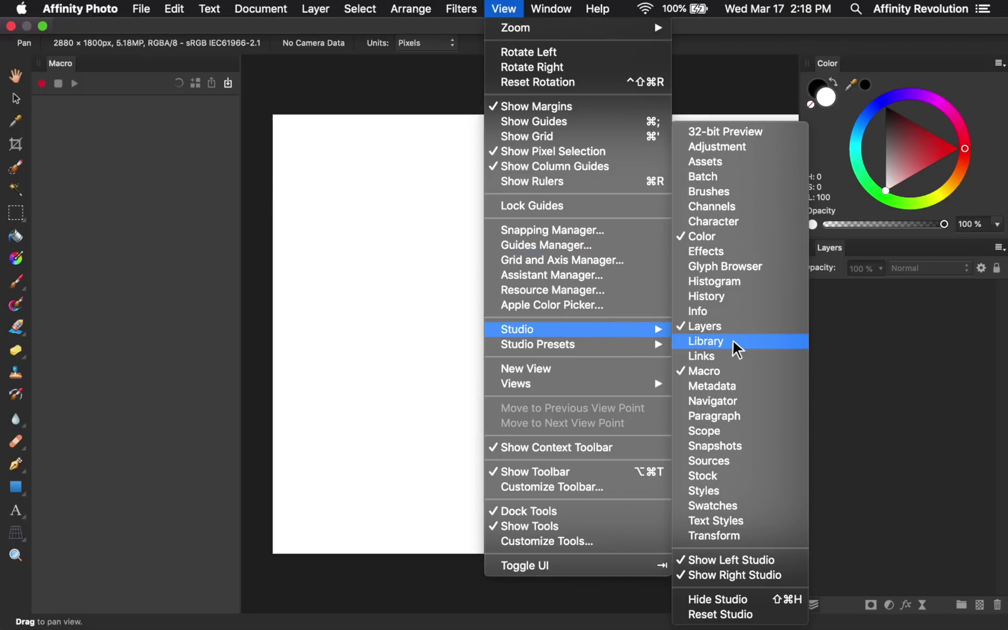
click(706, 341)
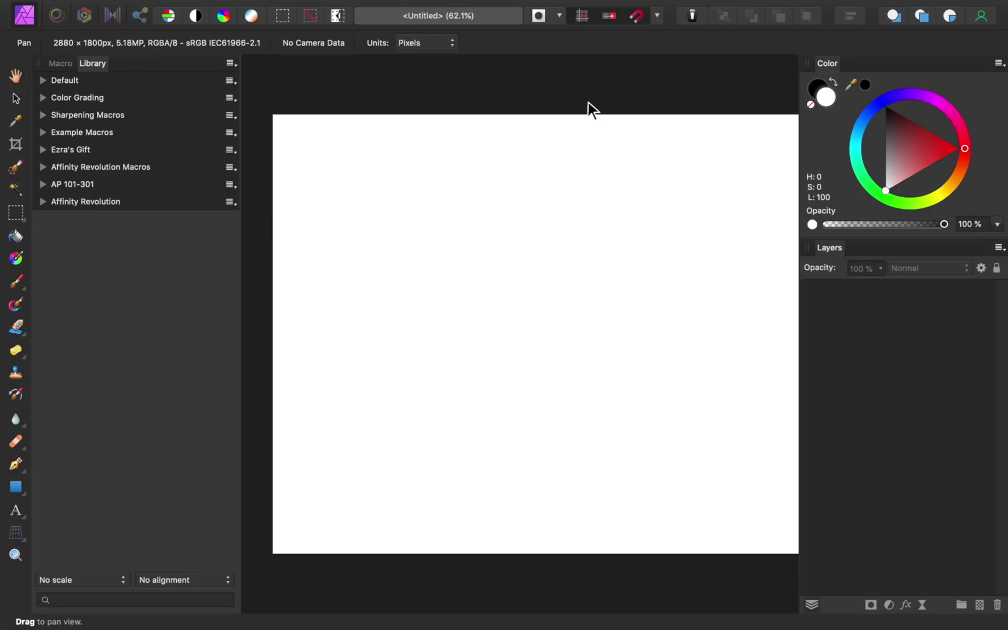
Add a studio preset named 'Macro Workspace' with the Macro and Library panels.
mouse_move(540, 7)
click(516, 9)
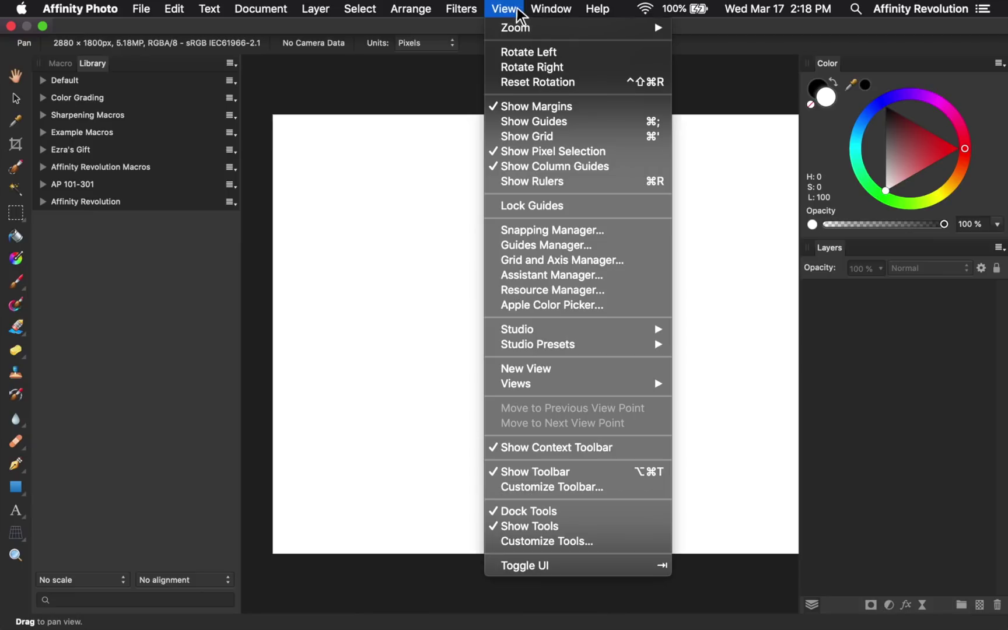
mouse_move(590, 354)
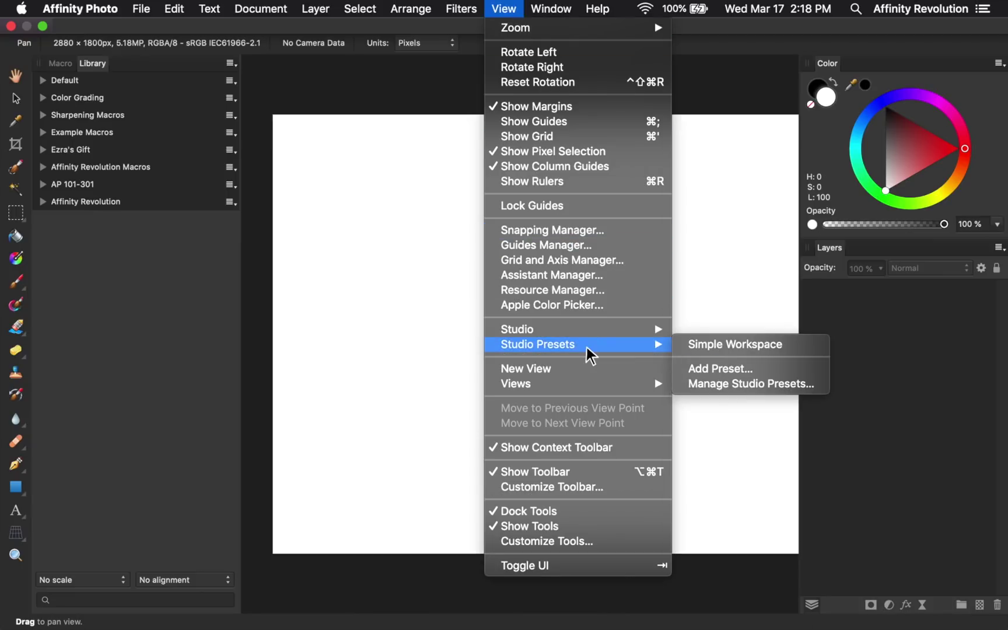
click(677, 371)
text(Macr)
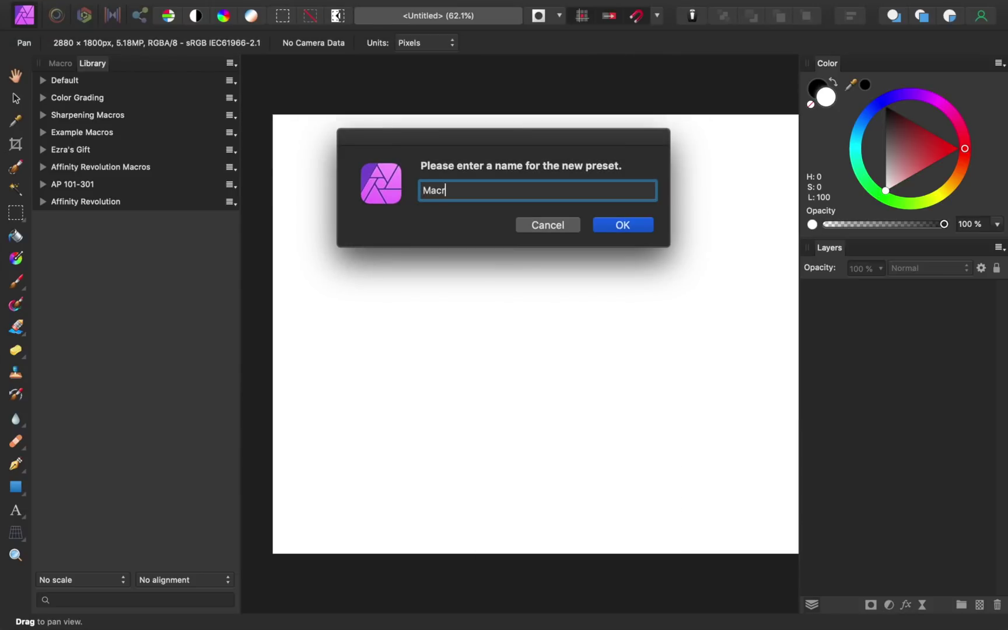
text(o Workspace)
click(637, 228)
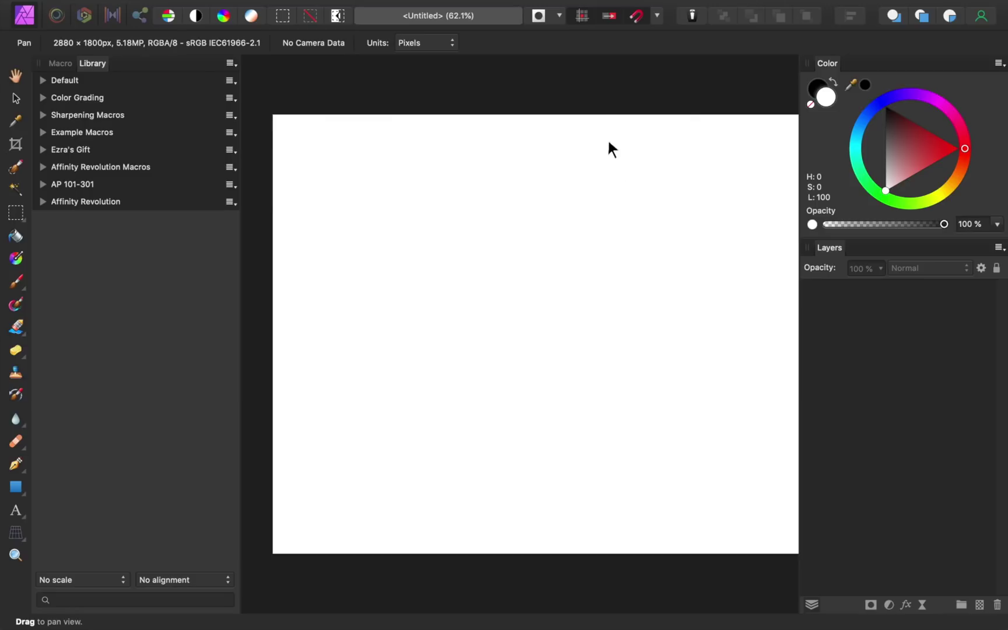
click(505, 9)
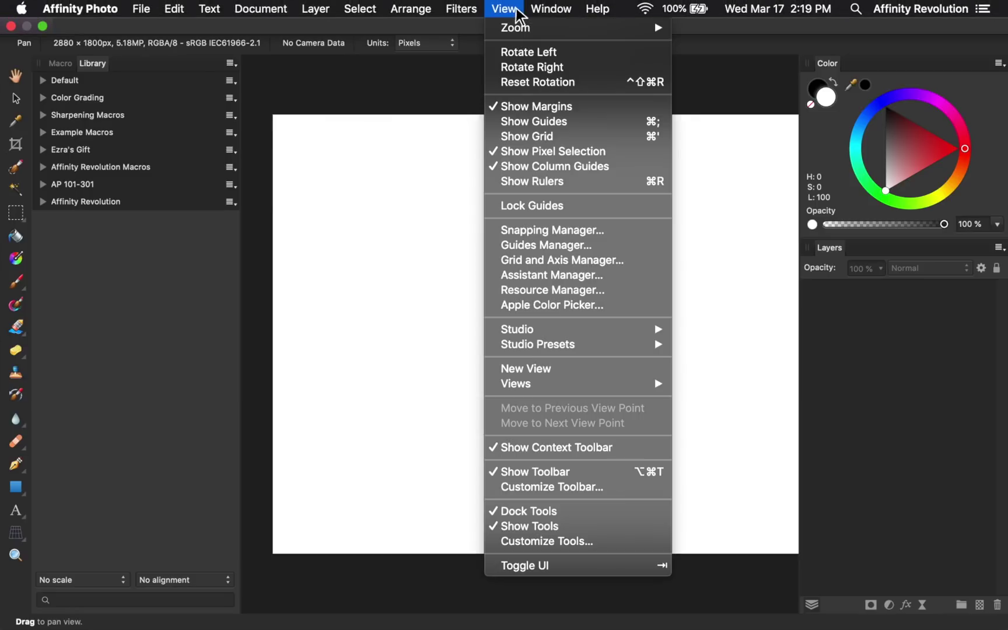
mouse_move(601, 347)
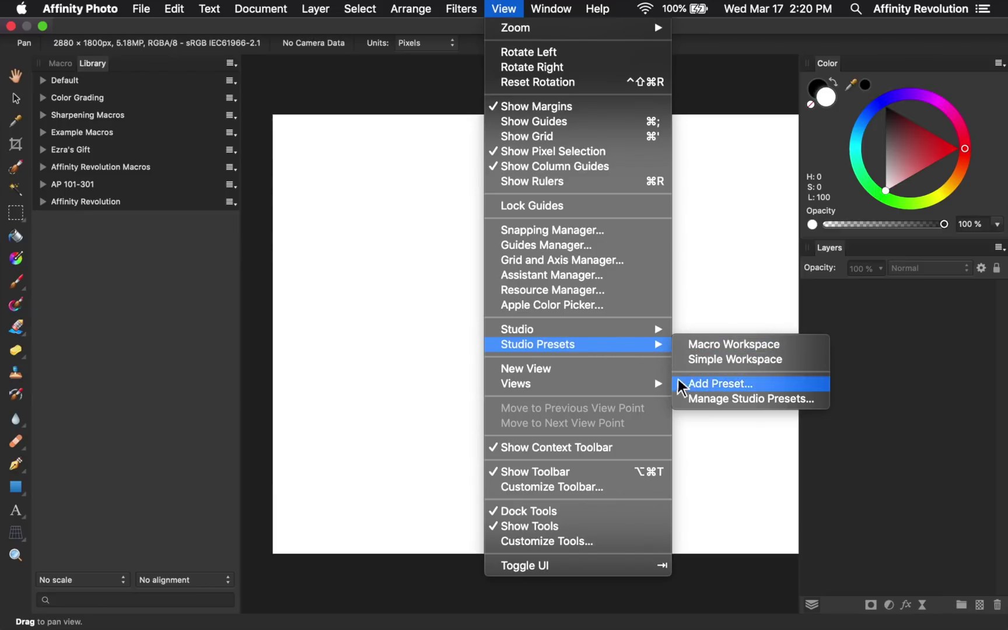
click(680, 402)
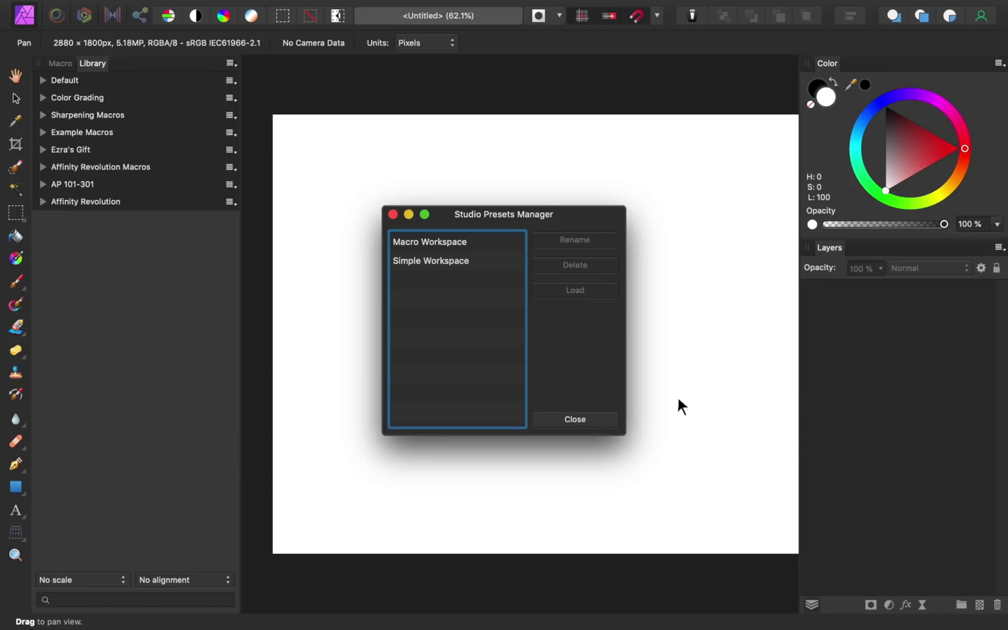
click(604, 421)
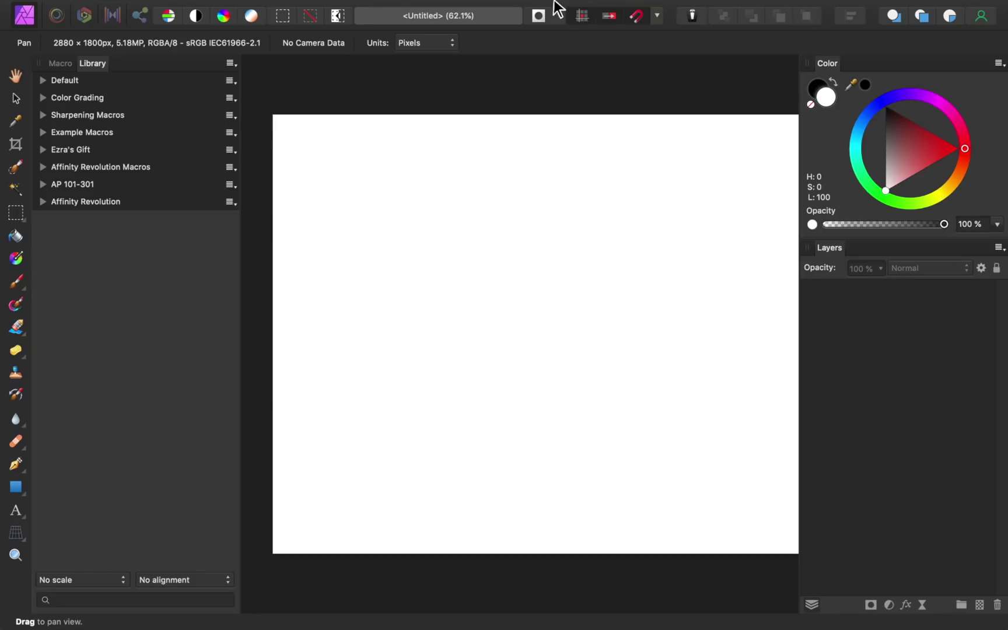
Reset the studio to its default panel layout via View > Studio > Reset Studio.
mouse_move(554, 5)
click(518, 9)
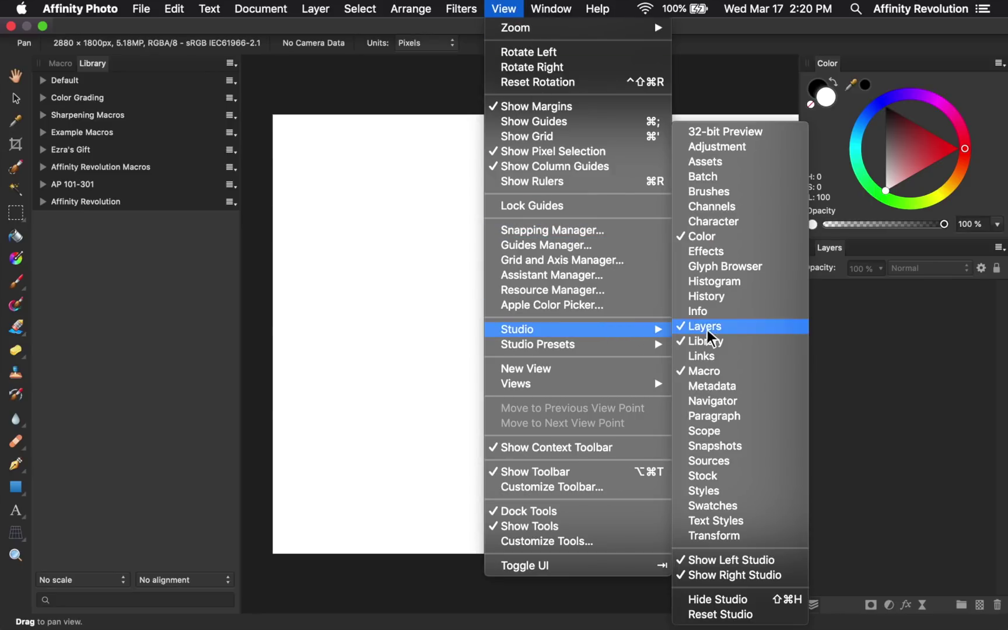
click(766, 619)
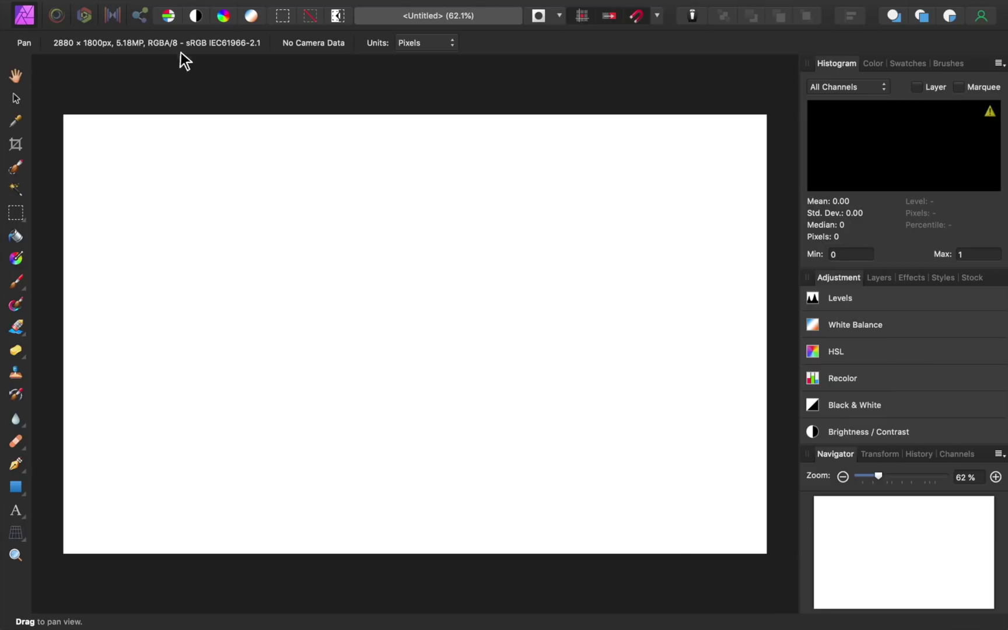
Open Preferences > Keyboard Shortcuts and show the View category's commands.
mouse_move(159, 3)
click(122, 13)
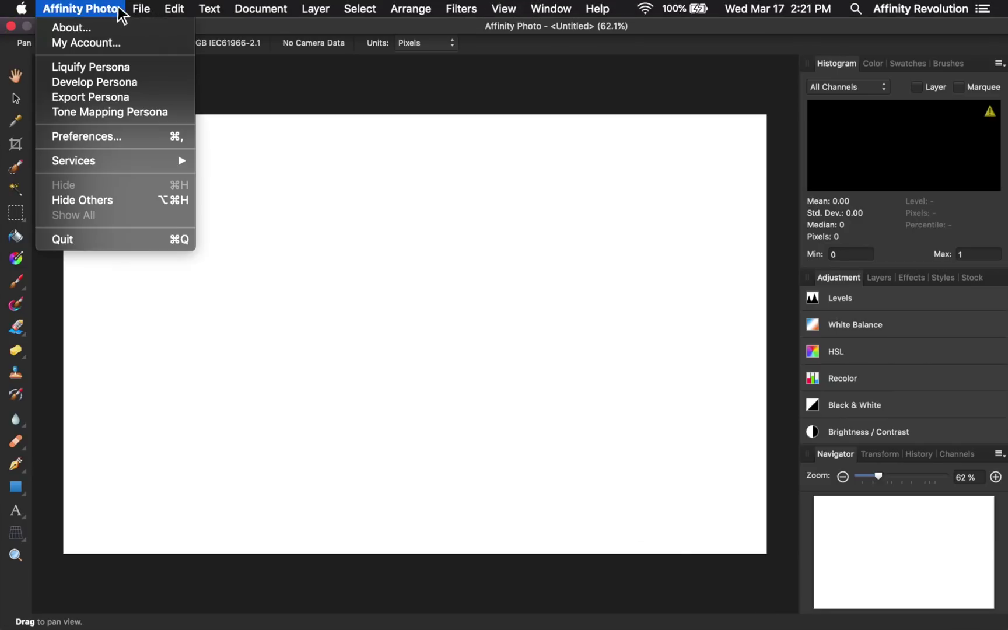
click(133, 139)
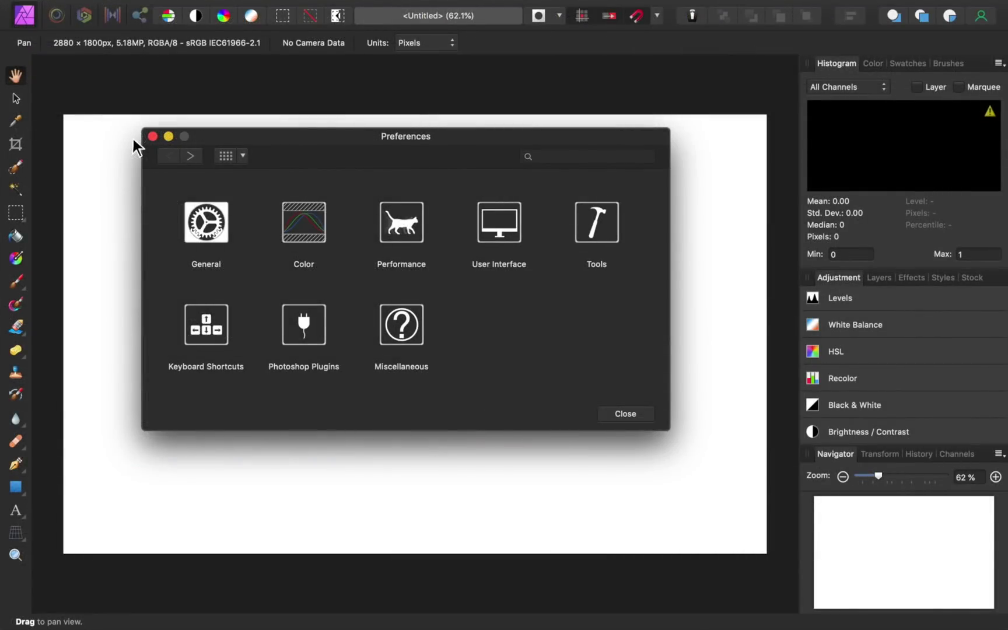
click(221, 311)
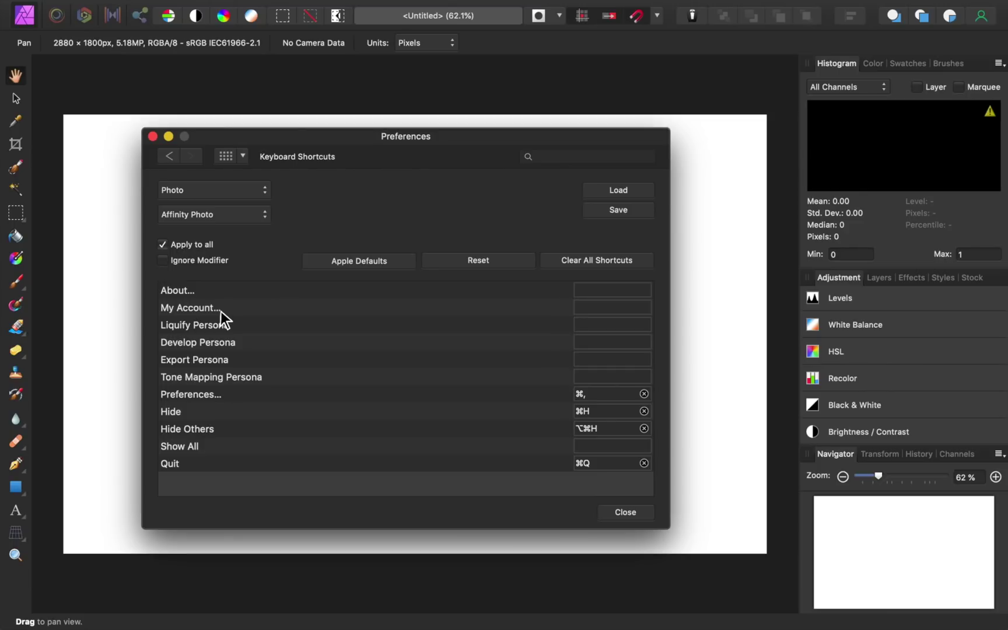
click(513, 9)
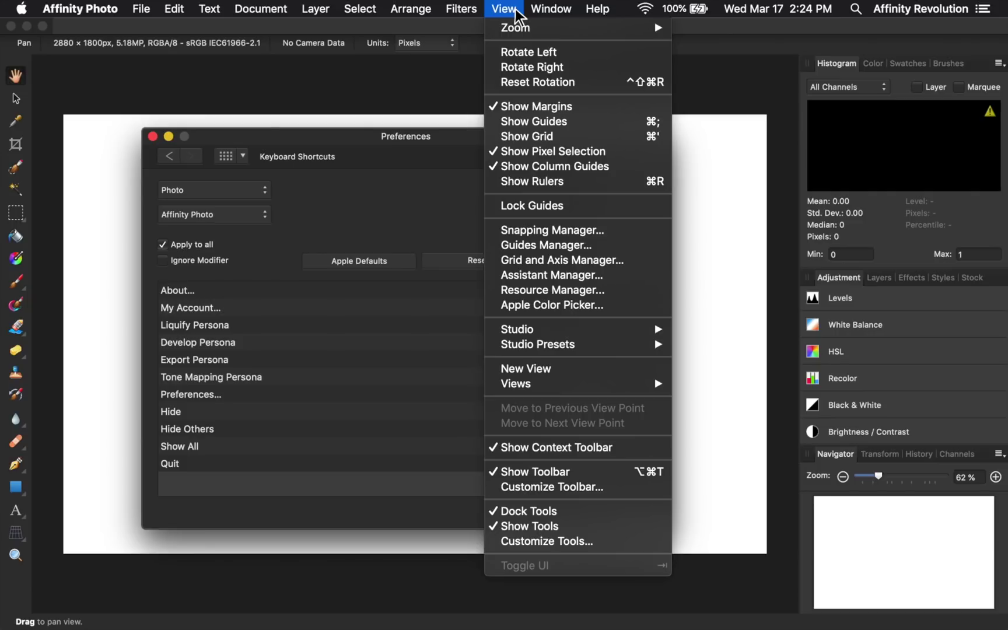
click(514, 9)
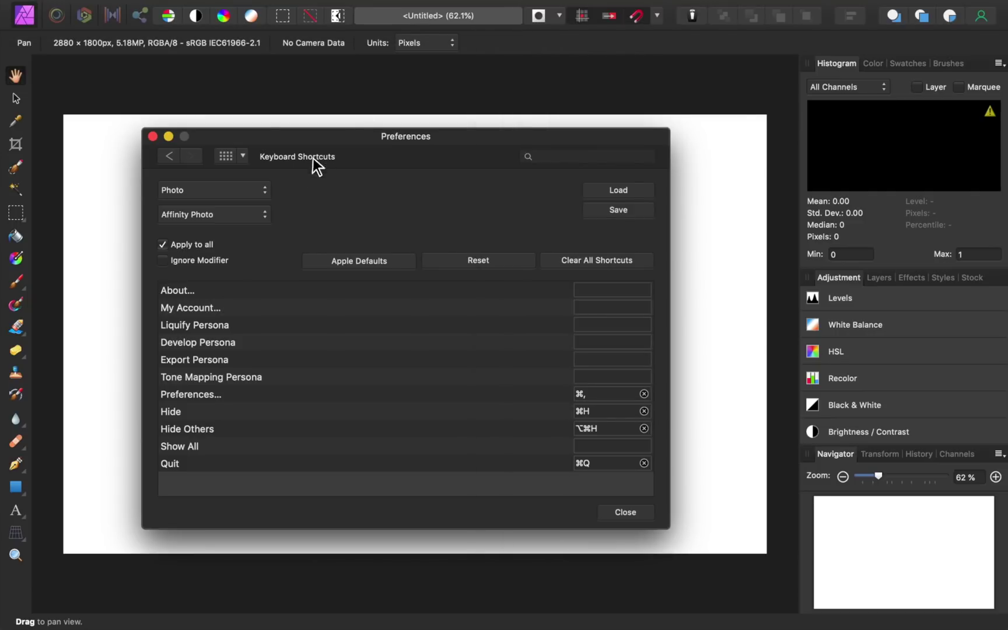
click(241, 217)
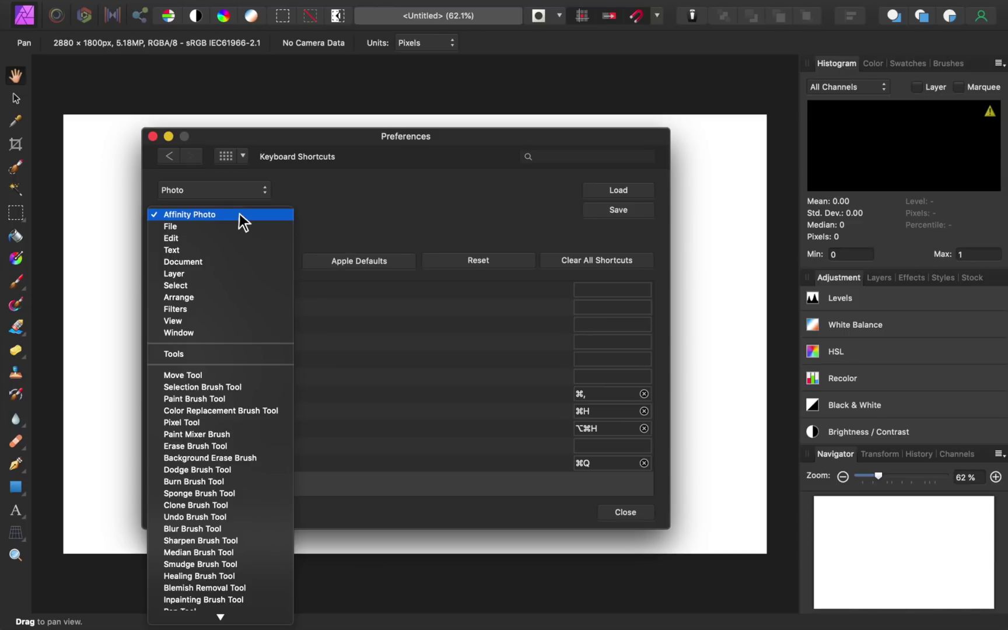
click(237, 321)
Assign Shift+Cmd+M to Manage Studio Presets and close Preferences.
scroll(238, 319, down, 15)
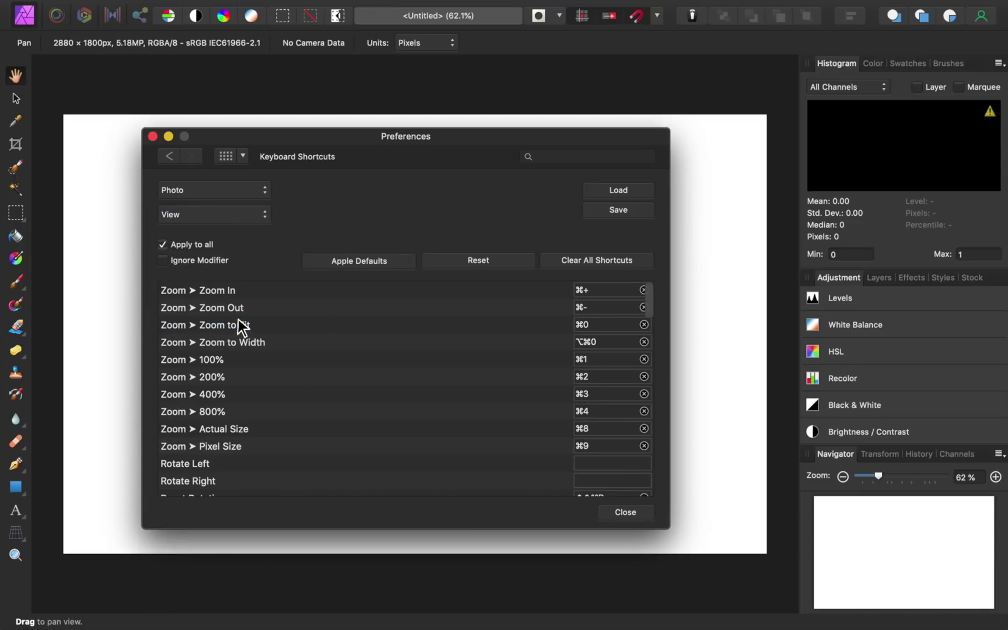
scroll(238, 319, down, 10)
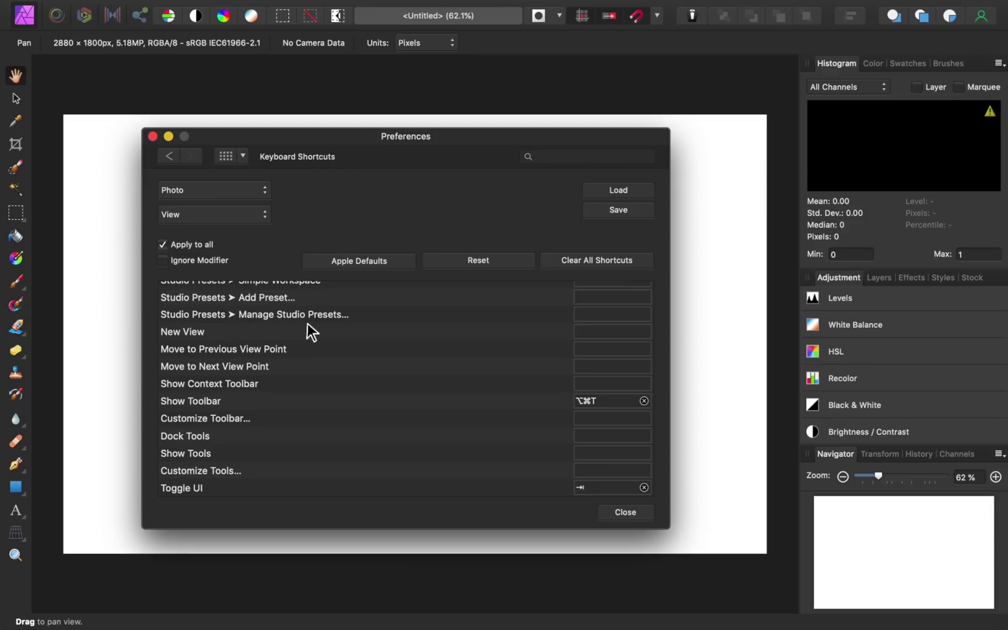
click(588, 315)
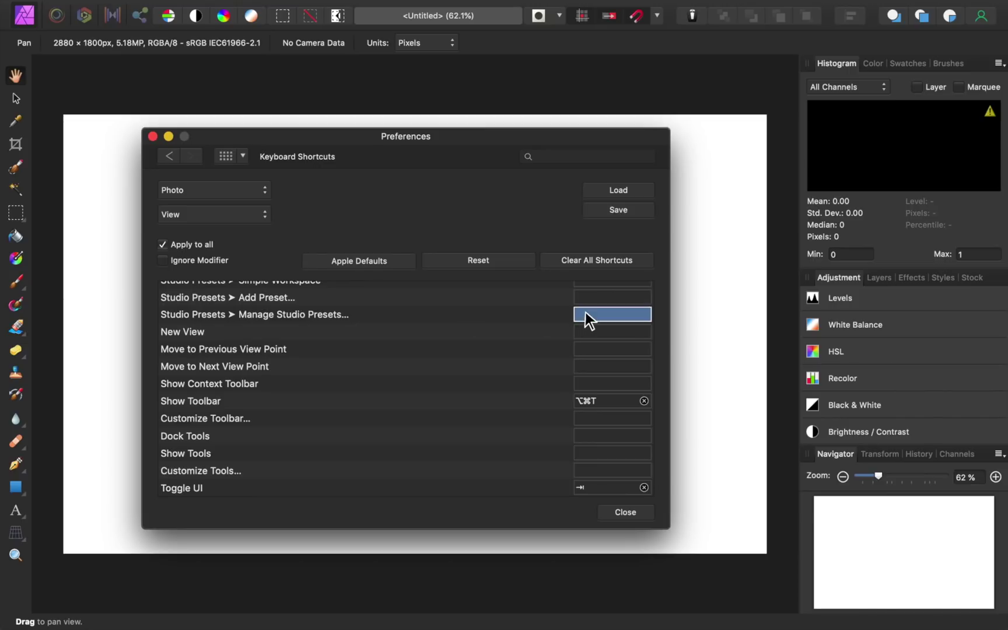
key(shift+super+m)
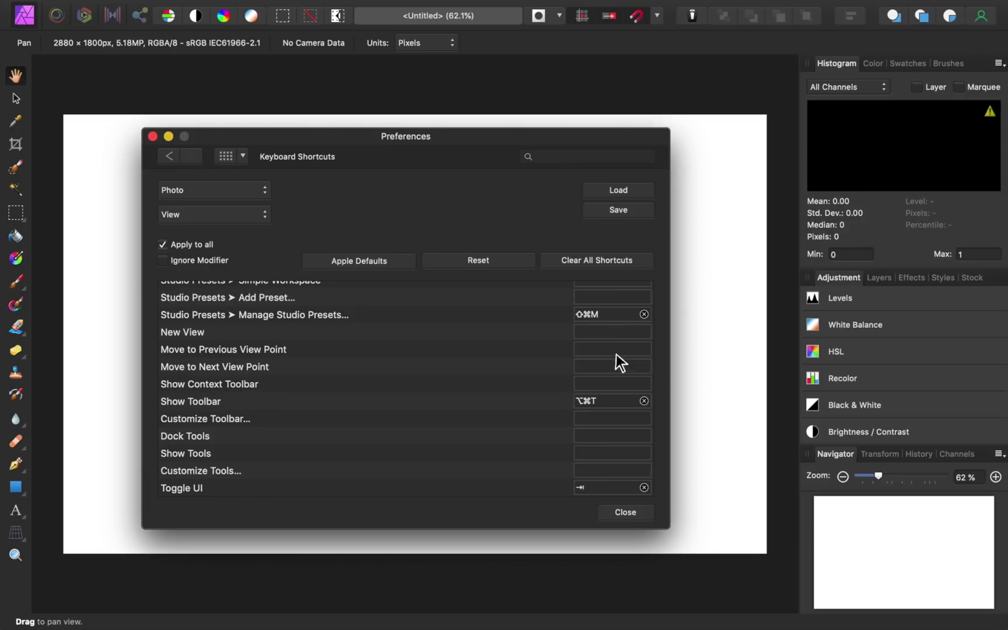
click(641, 509)
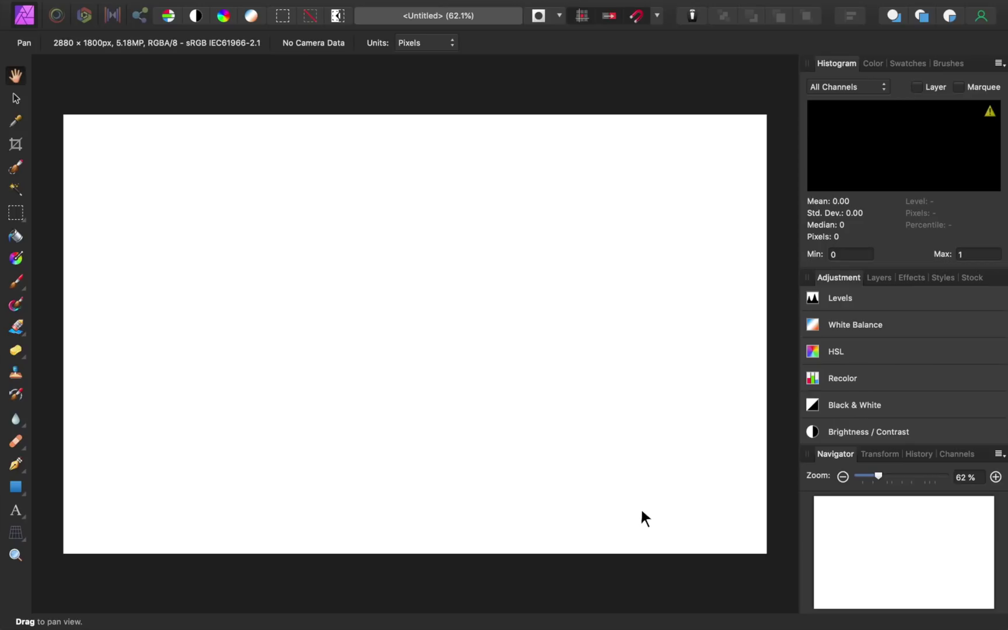
Load the Simple Workspace preset from the Studio Presets Manager via Shift+Cmd+M.
key(super+shift+m)
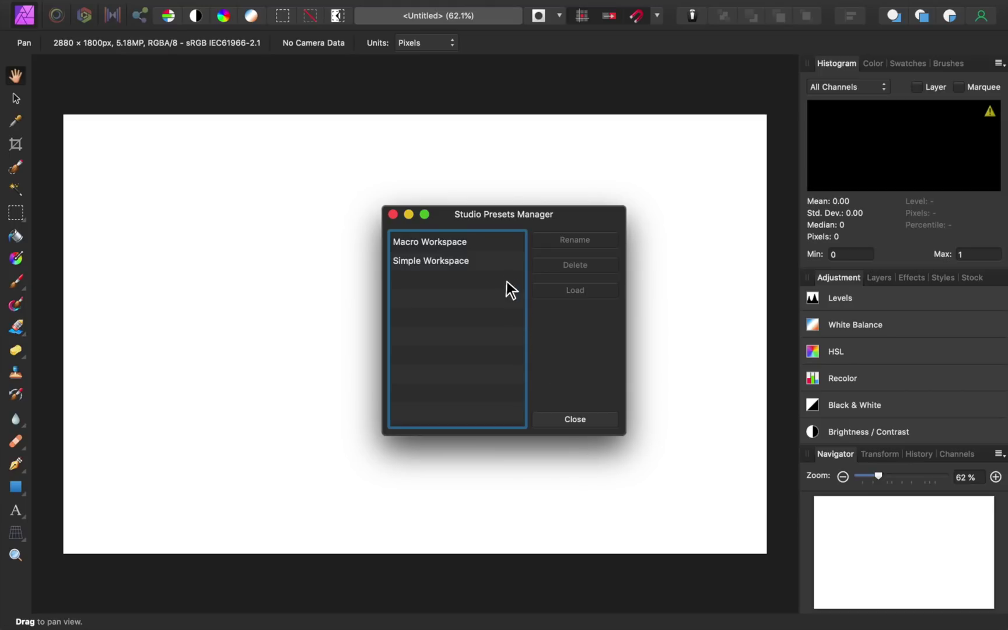
click(500, 262)
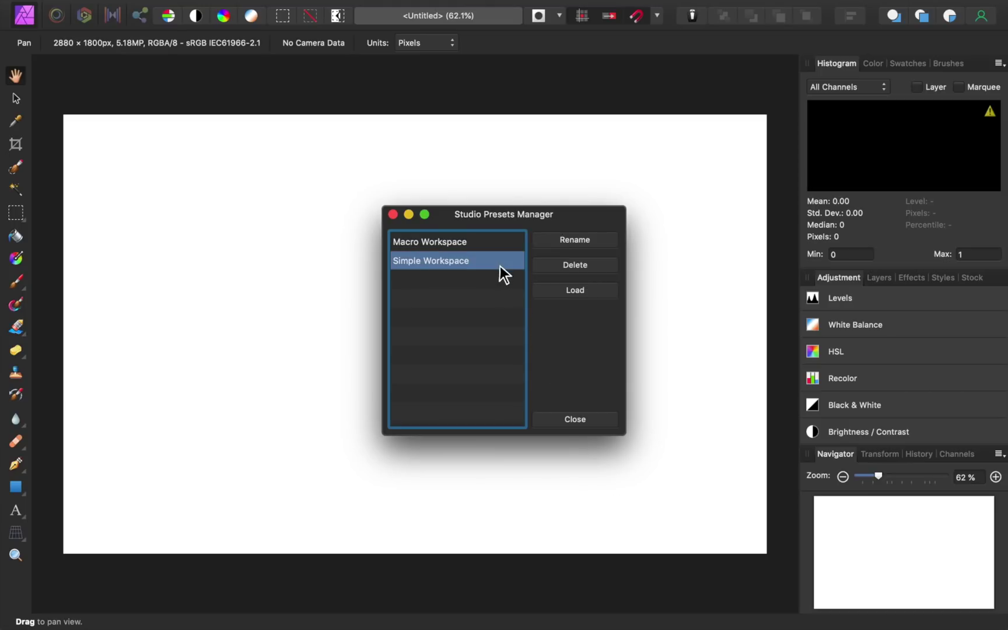
click(548, 296)
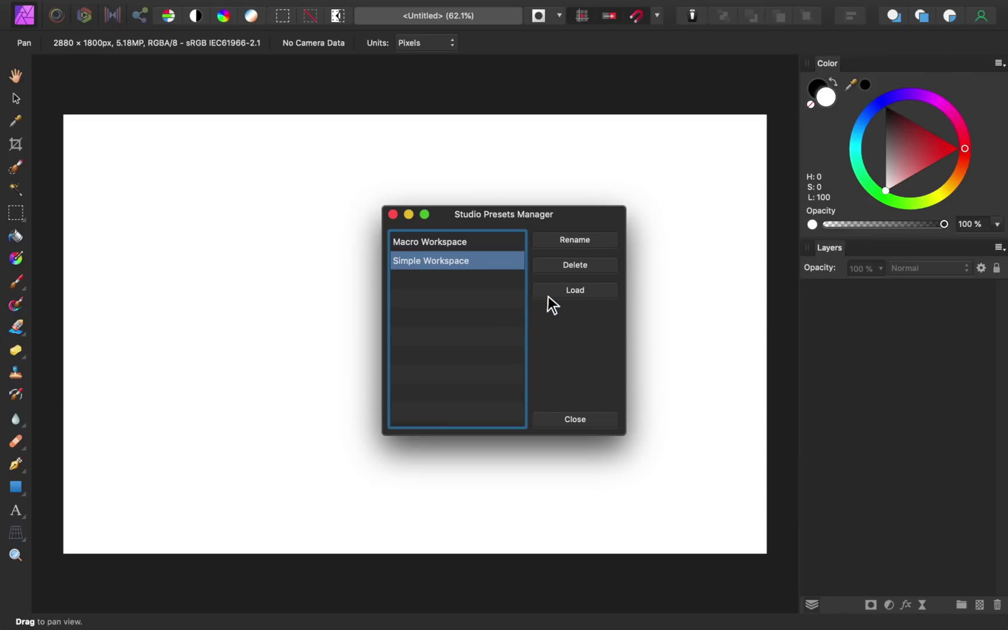
click(608, 420)
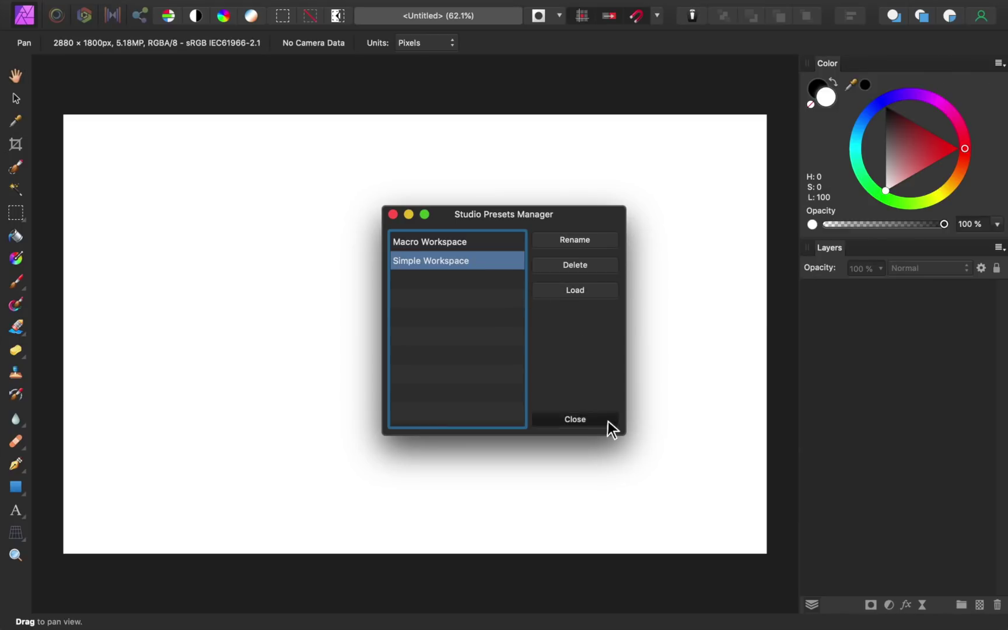